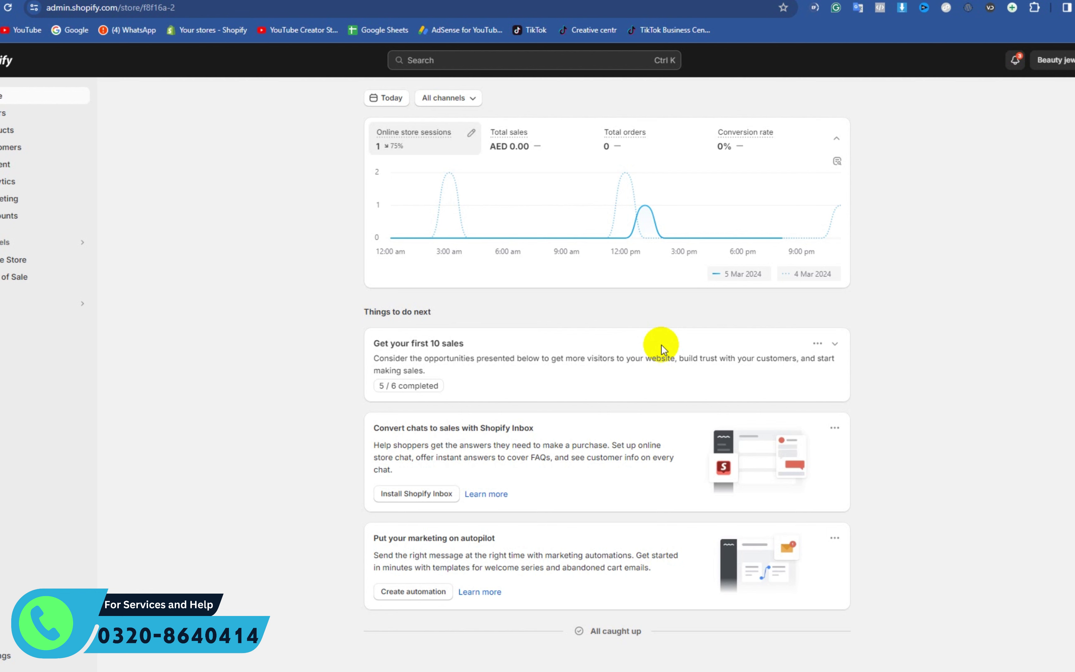
Start a new order and add the 1Pc Electronic Measuring Spoon Digital Food Scale product to it.
click(7, 115)
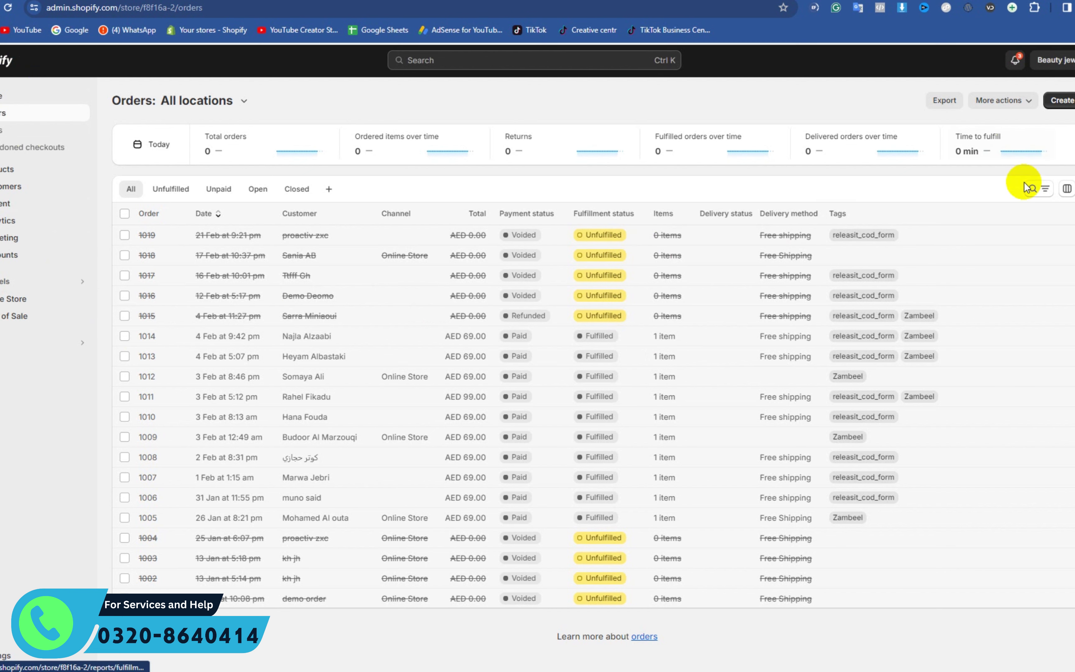
click(1060, 100)
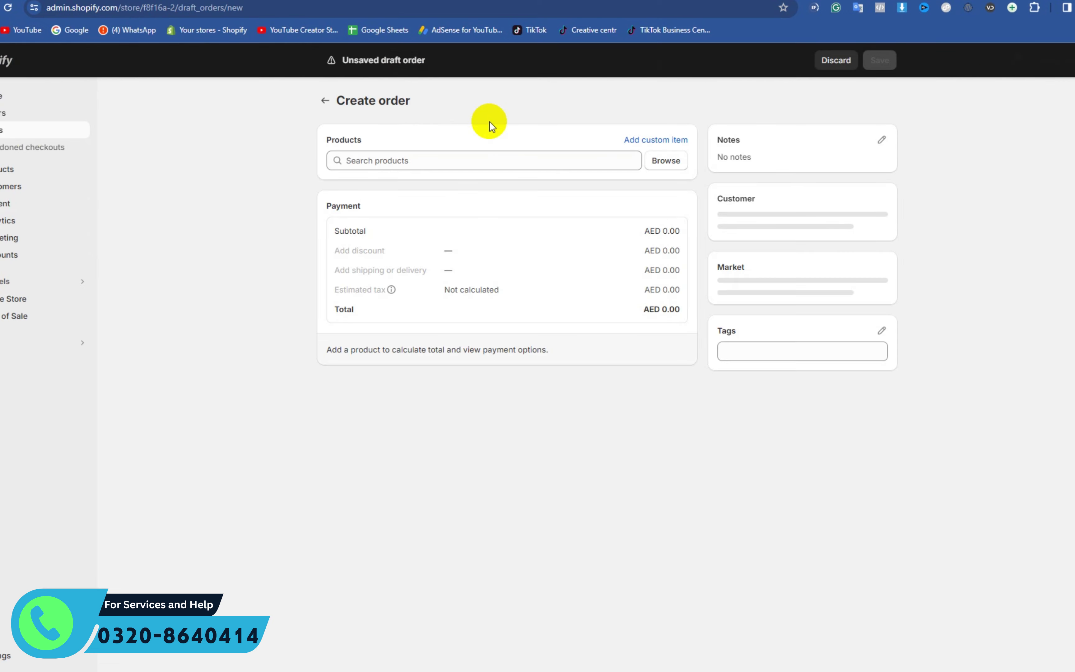
click(533, 169)
click(422, 219)
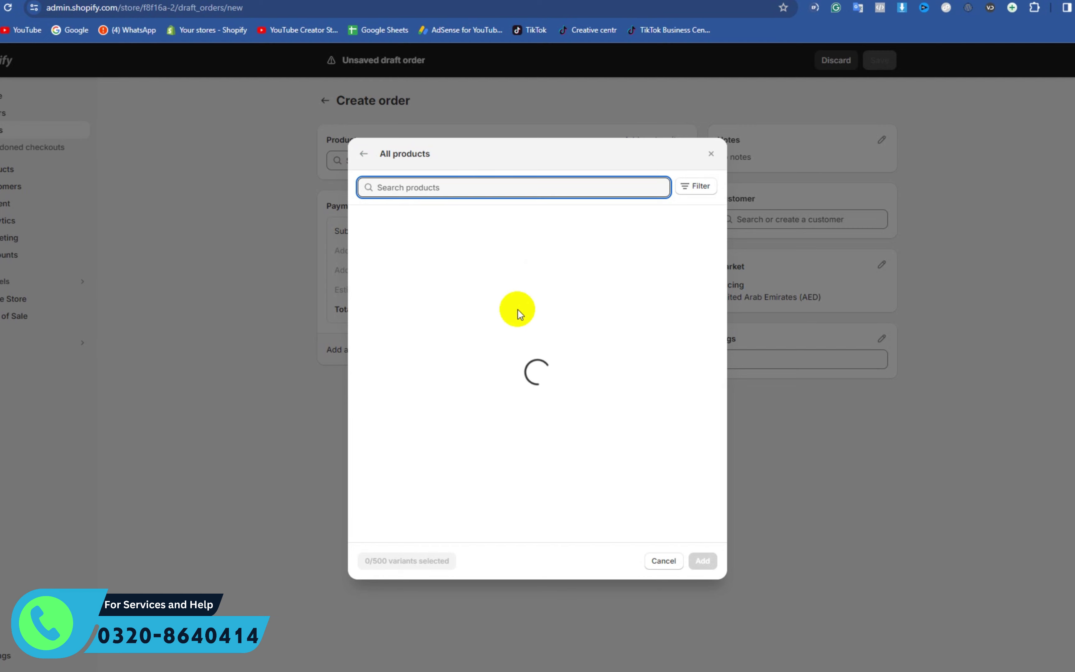
click(480, 237)
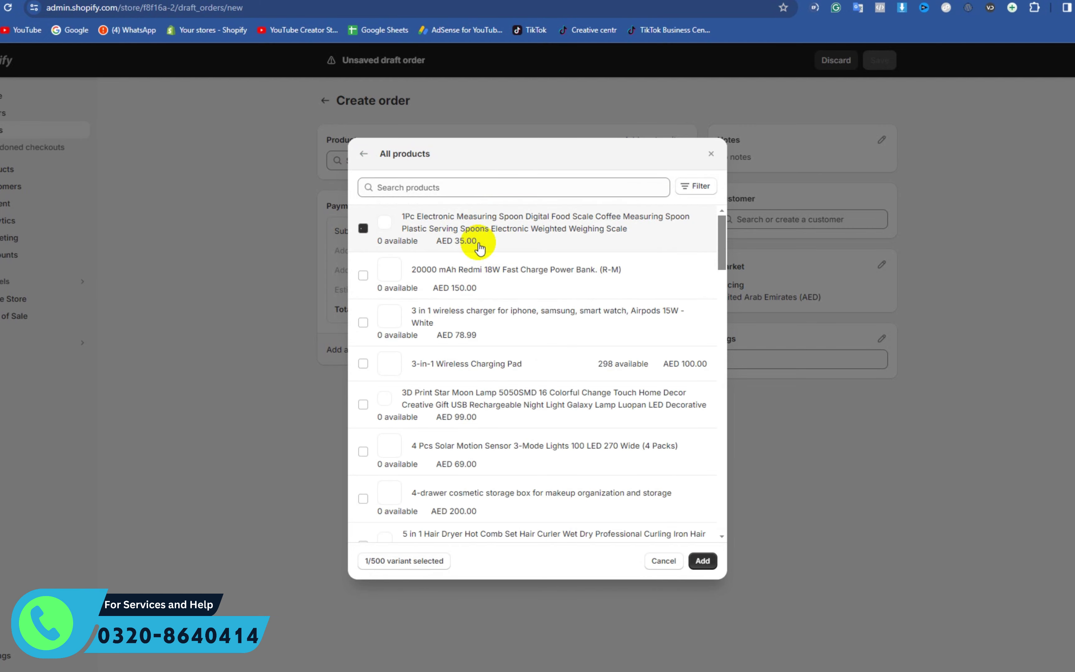
click(701, 555)
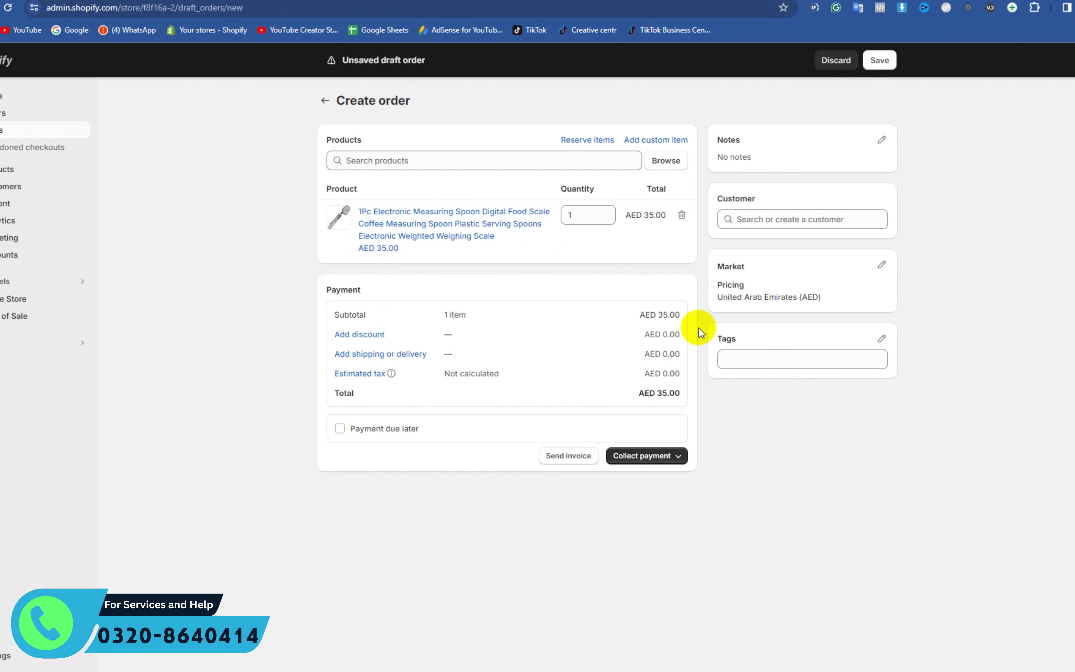
Create the measuring spoon order with payment due later on fulfillment and Cash on Delivery (COD) as the expected payment method.
click(340, 428)
click(658, 544)
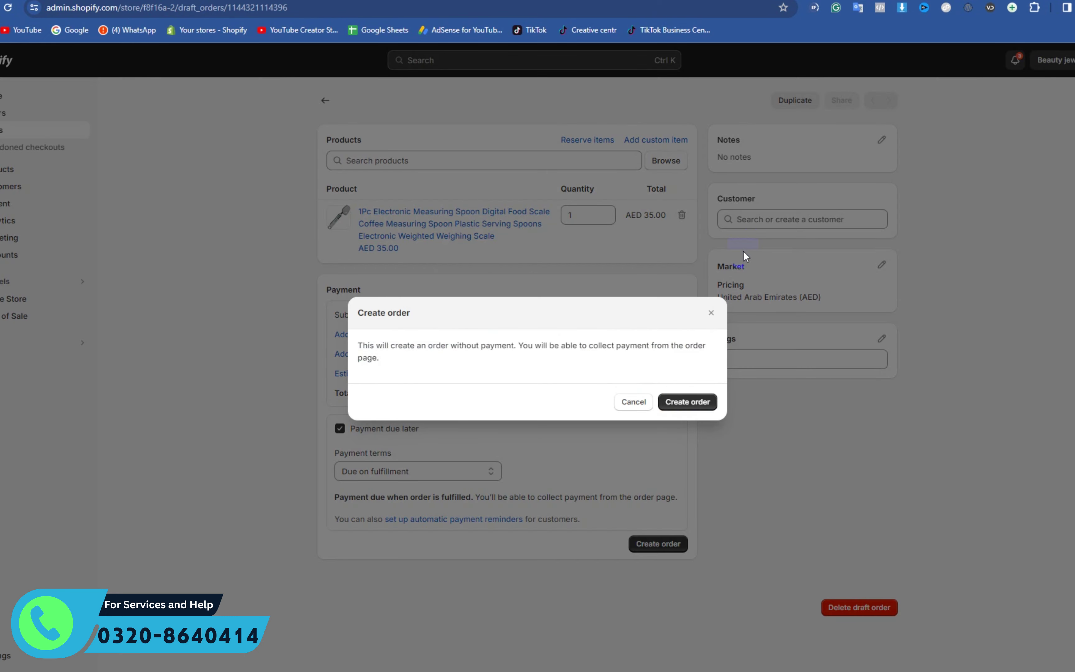
click(662, 379)
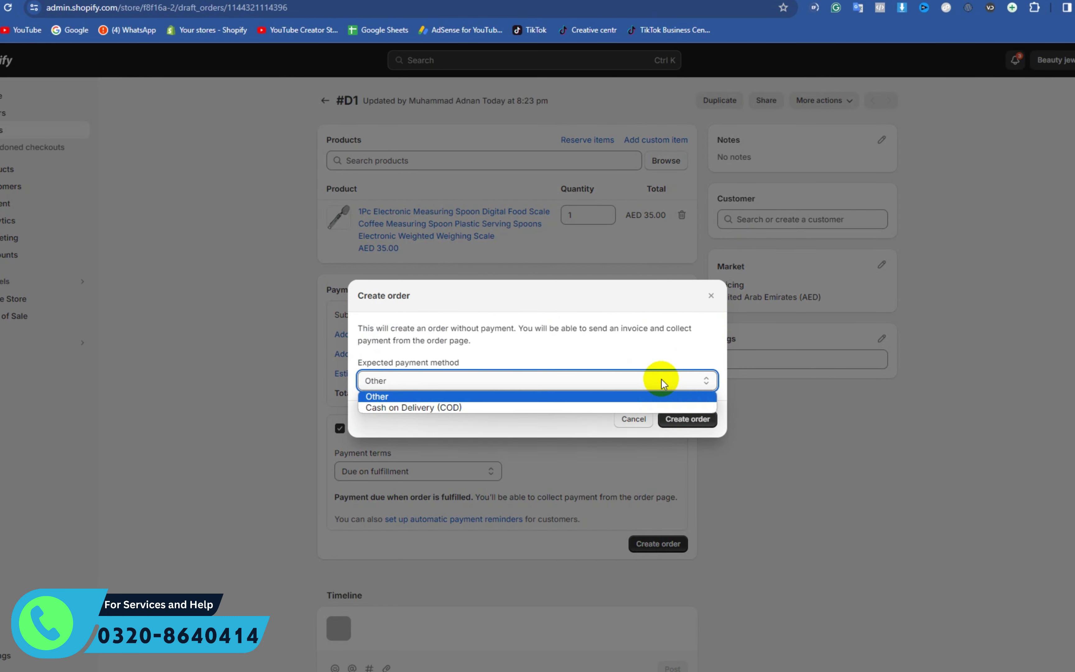
click(575, 408)
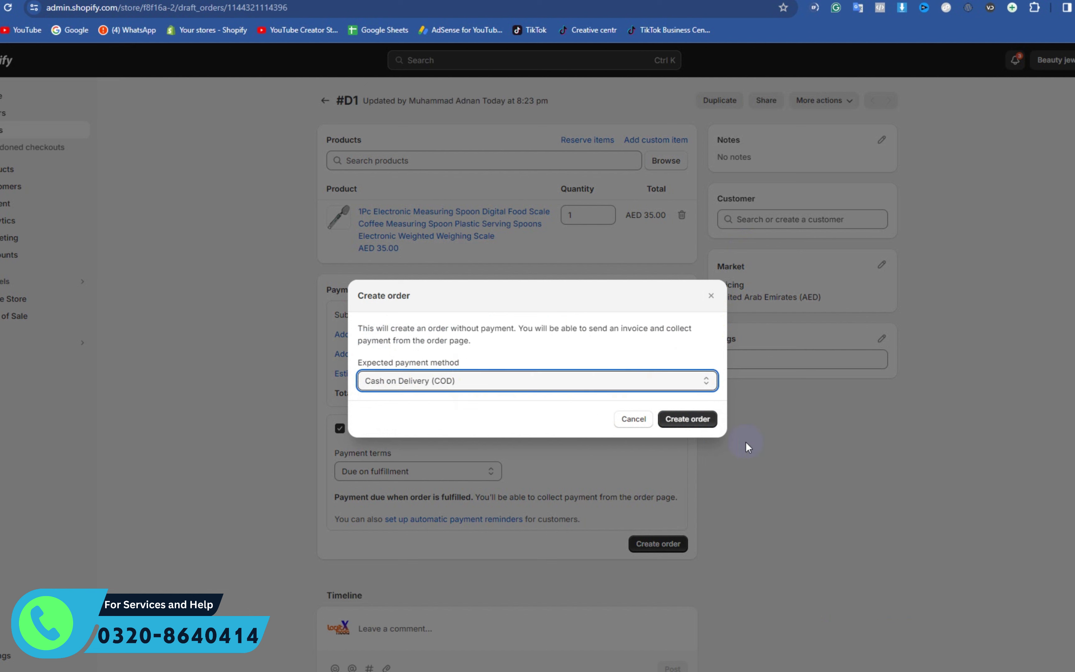
click(685, 418)
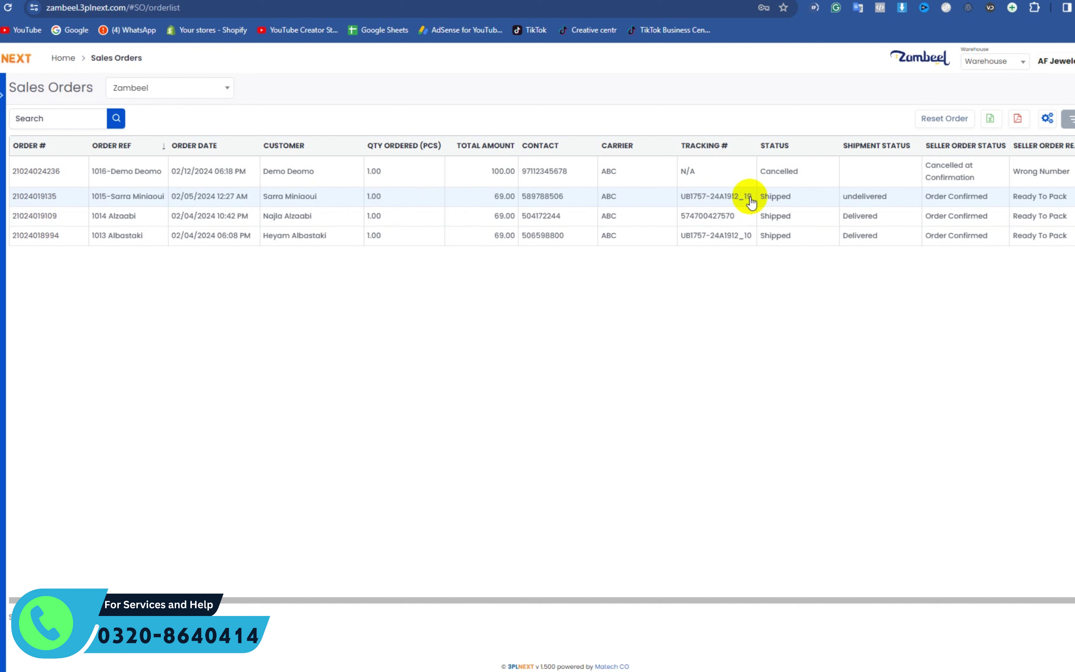
Check the shipment status of the second order in the Zambeel sales orders, and return to the Shopify orders list.
drag(887, 197, 843, 204)
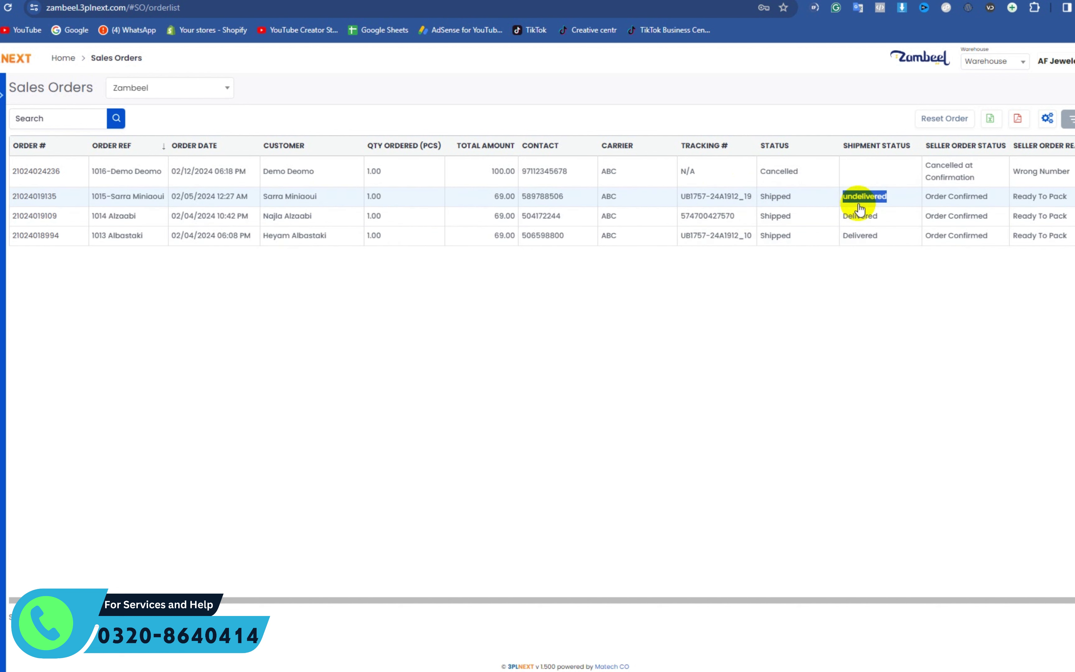
click(884, 297)
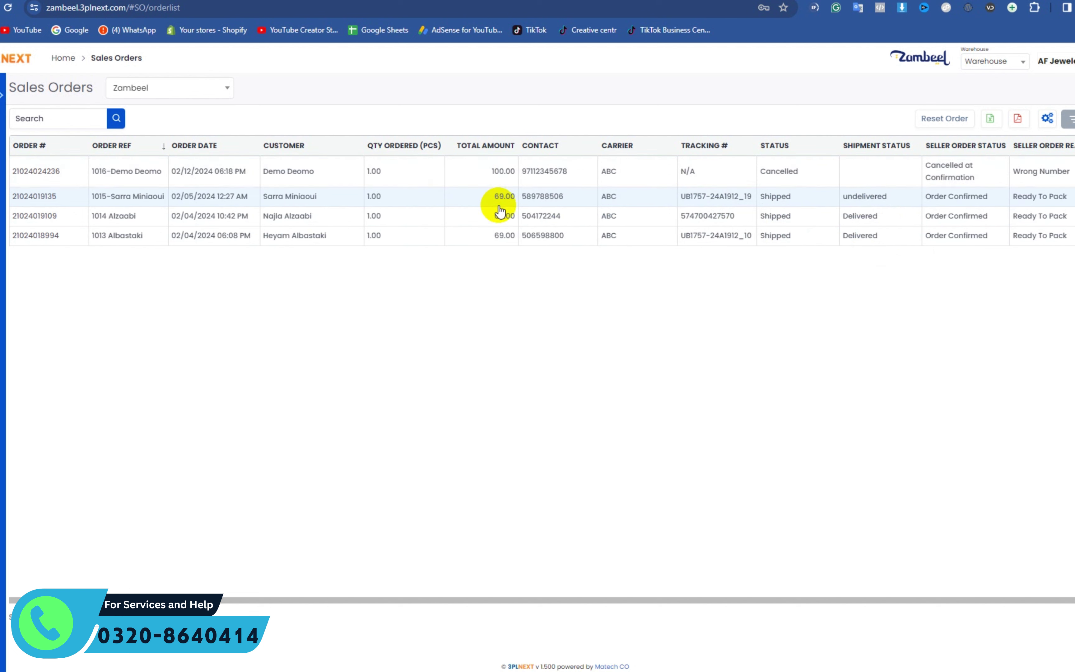
key(ctrl+Tab)
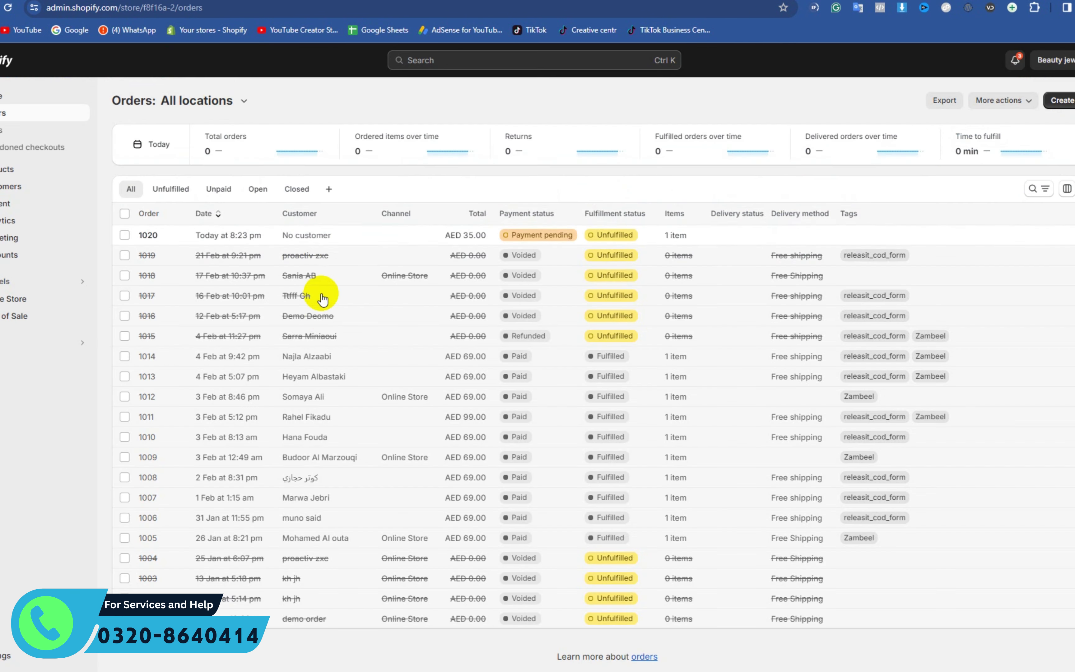
Cancel the new measuring spoon order with Staff error as the reason for cancellation, and check its status.
click(299, 238)
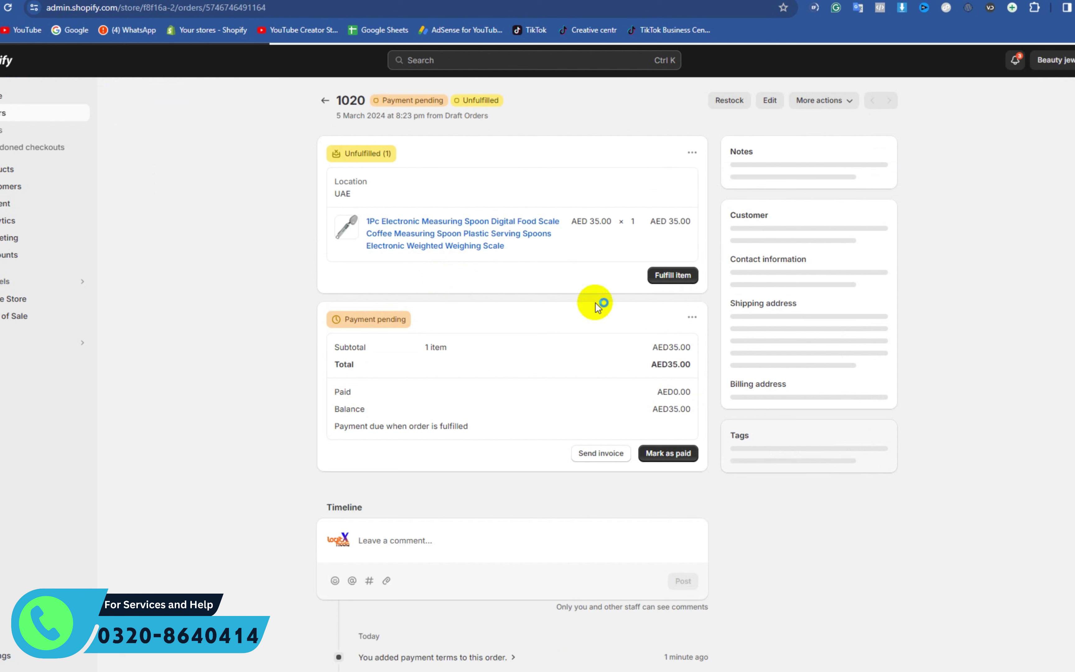
click(819, 102)
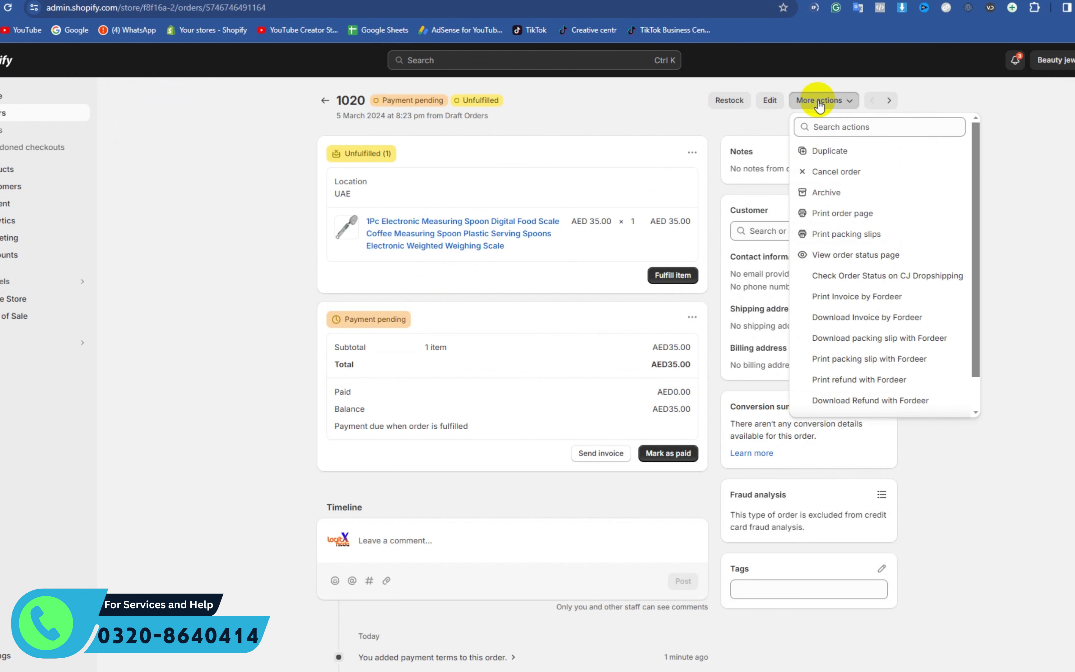
click(851, 173)
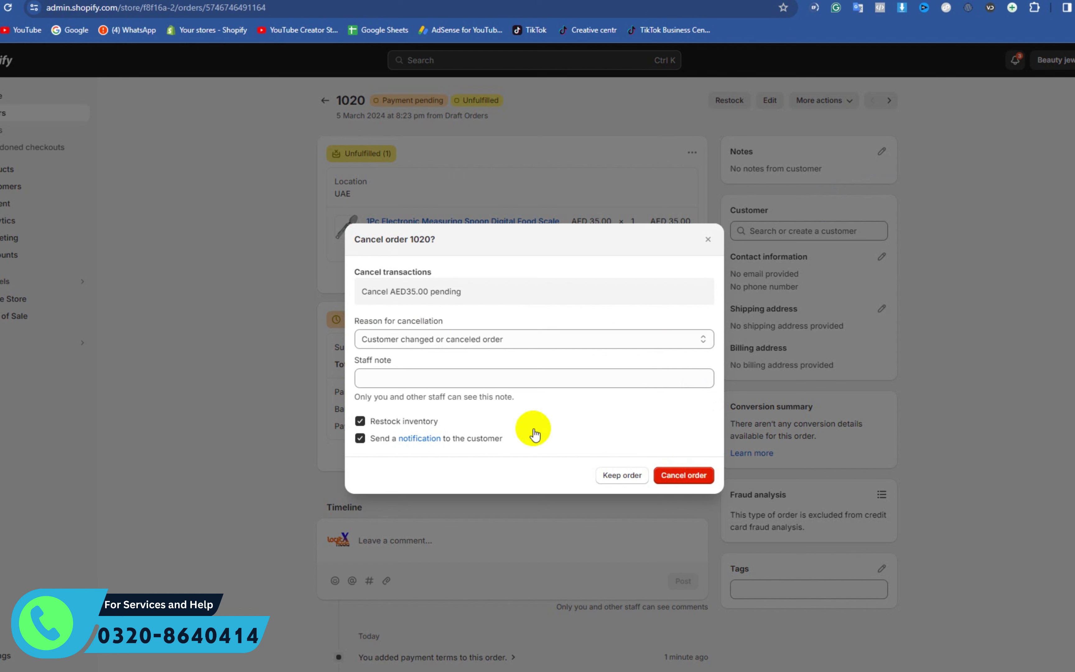
click(543, 341)
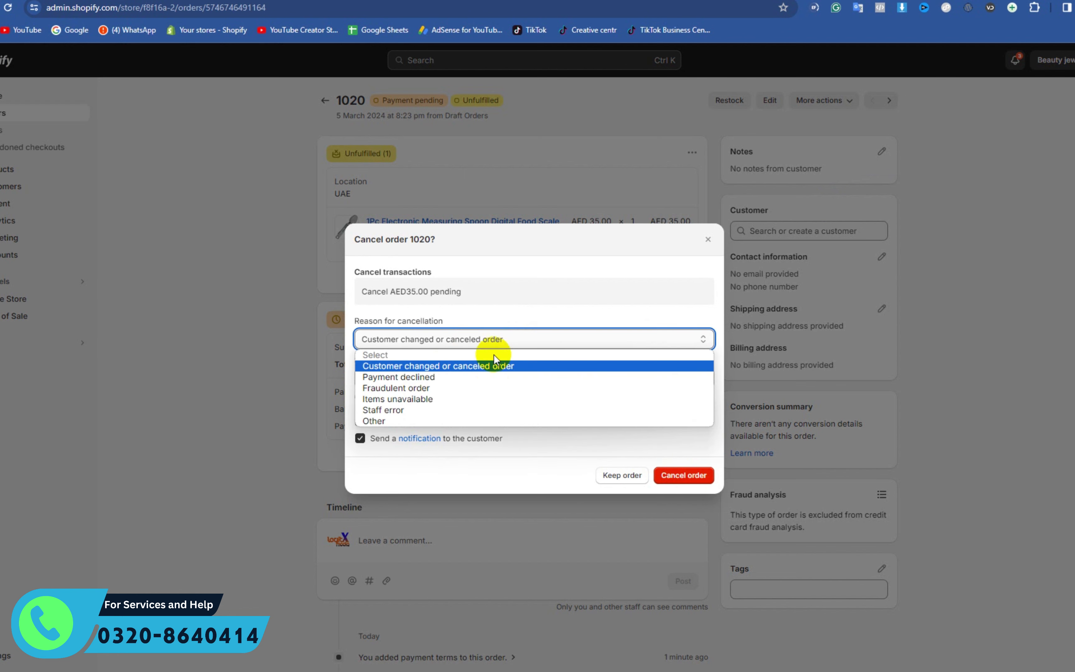
click(490, 409)
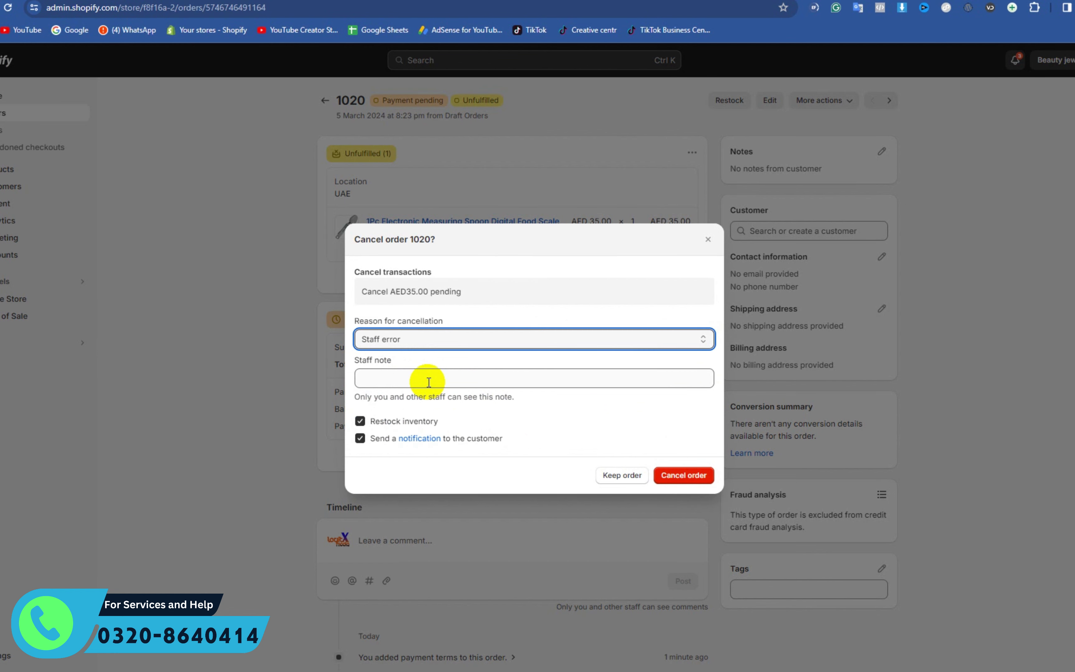
click(684, 474)
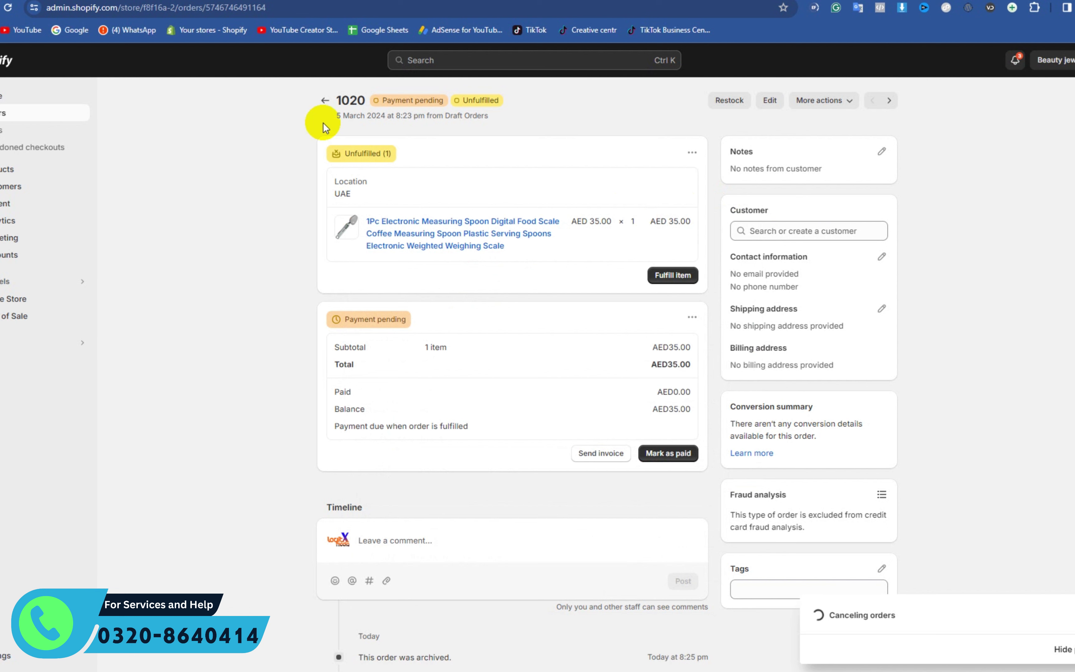
drag(376, 102, 408, 109)
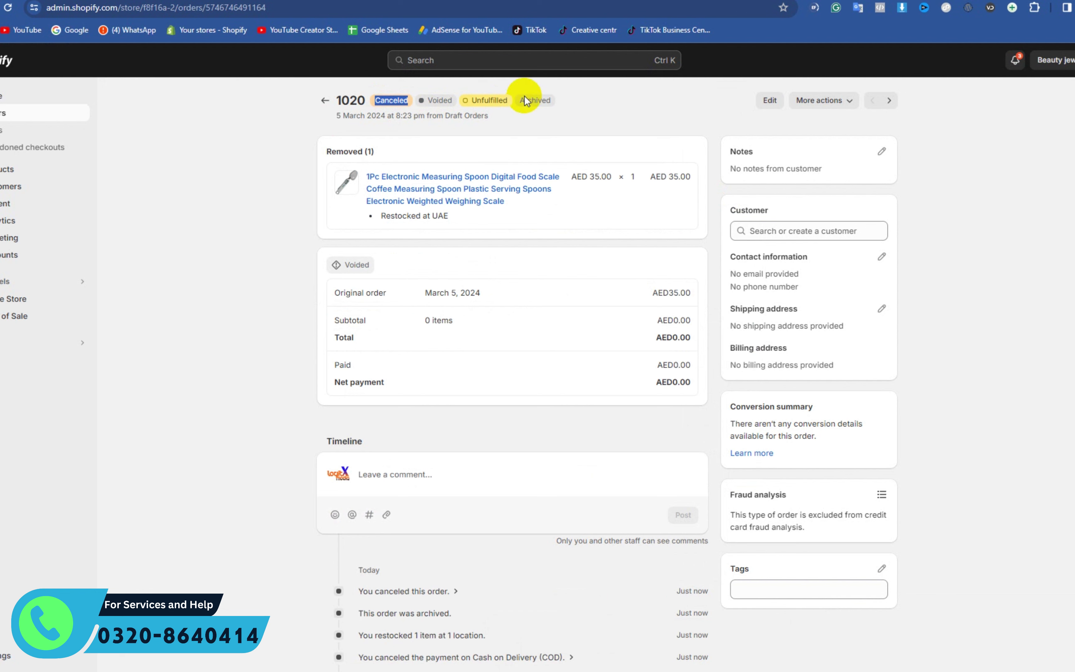
Return to the orders list and start another order containing the Water Spray Mop, Flat Spray Mop product.
click(325, 101)
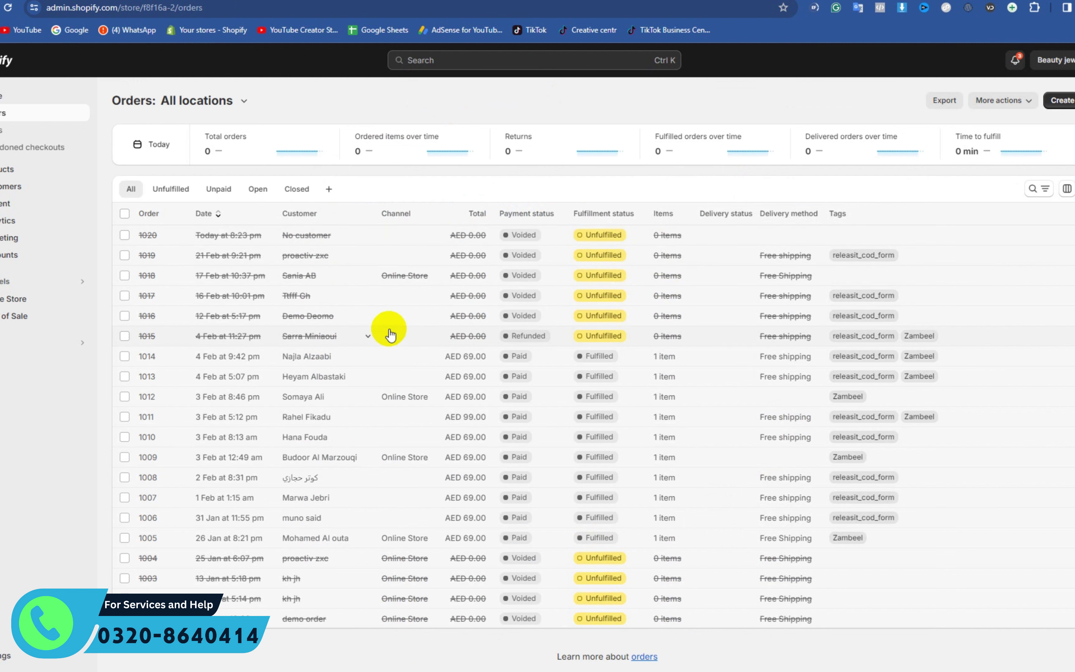
click(1071, 99)
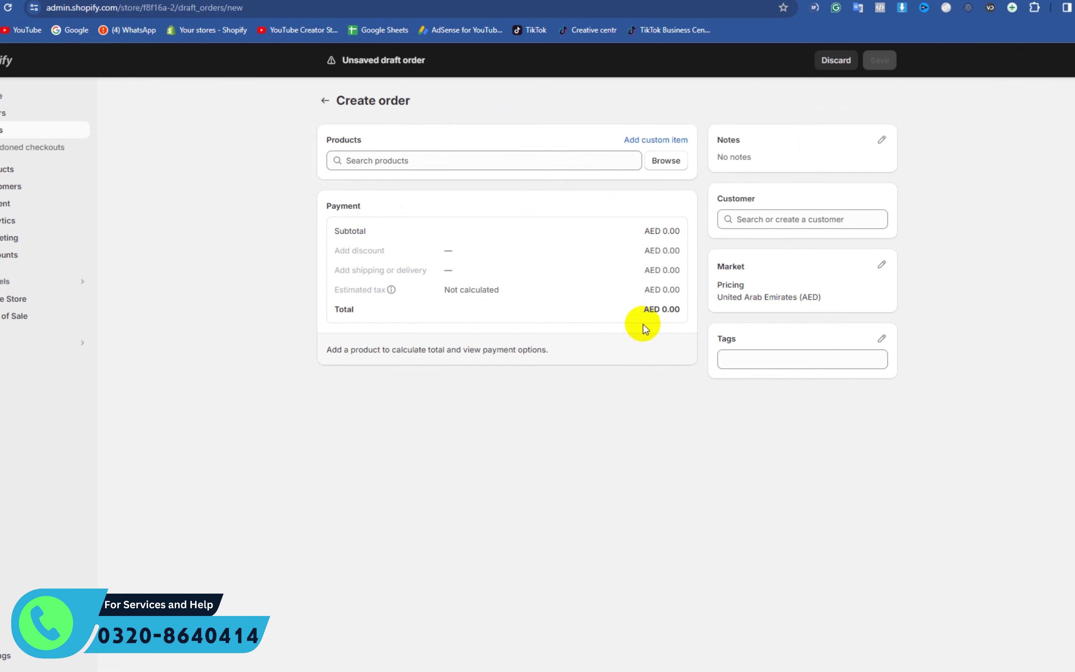
click(485, 161)
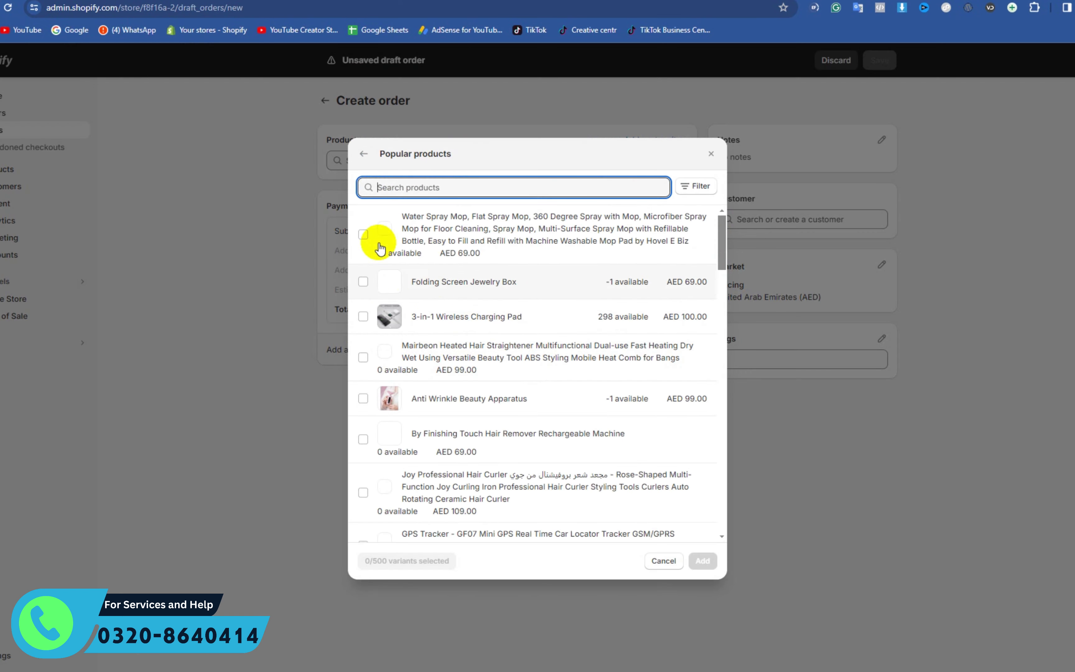
click(363, 234)
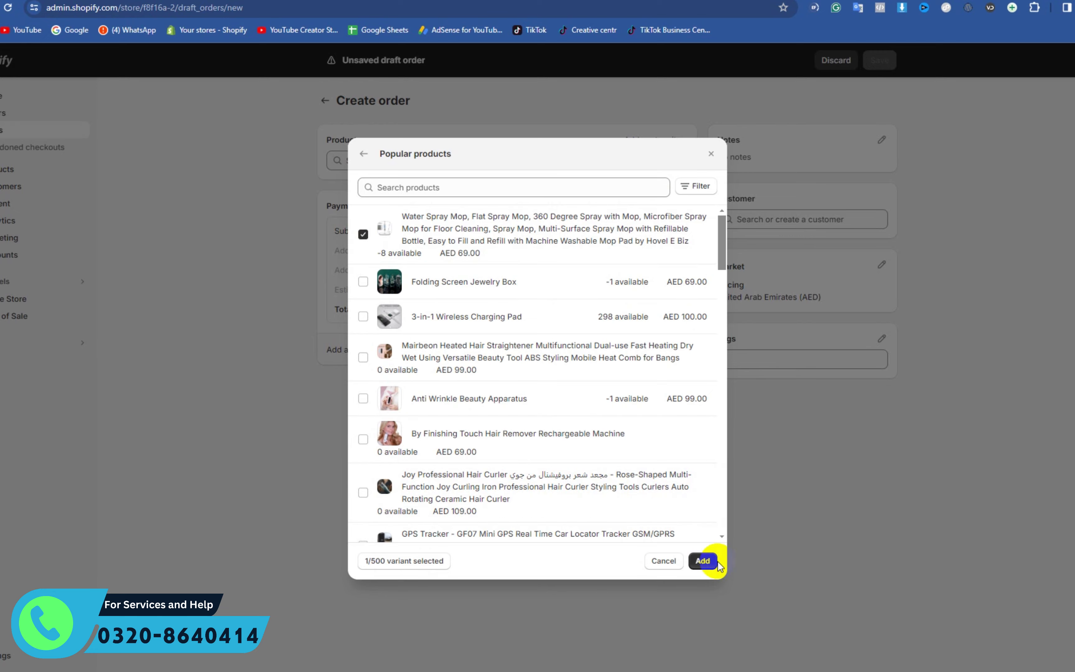
click(703, 561)
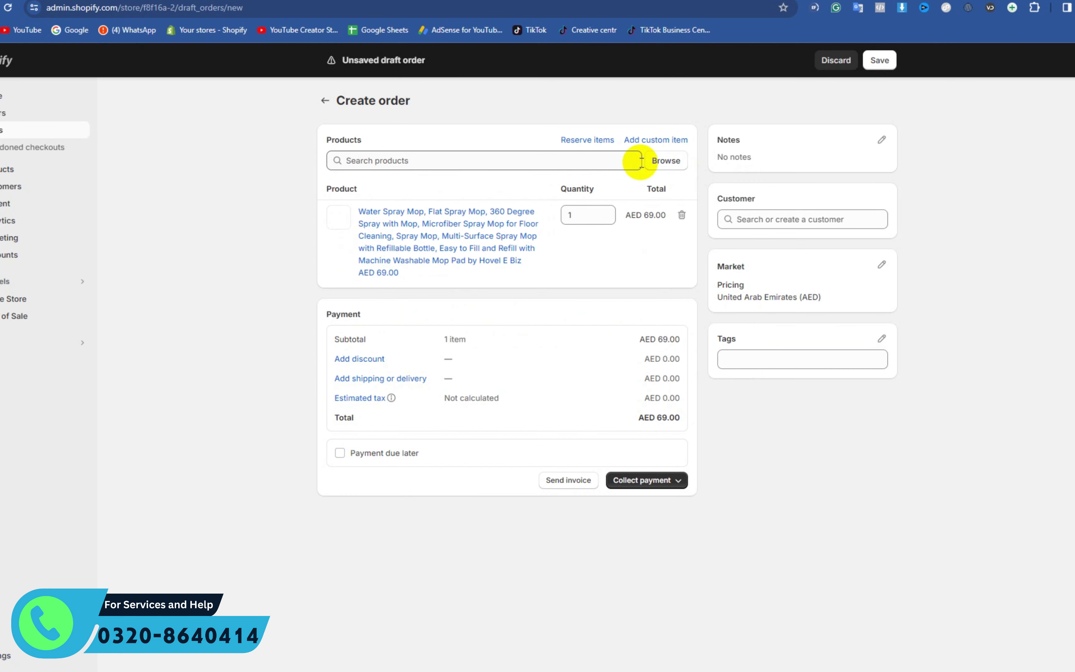
Mark the spray mop order's payment as due later with the payment terms Due on fulfillment.
click(643, 480)
click(478, 507)
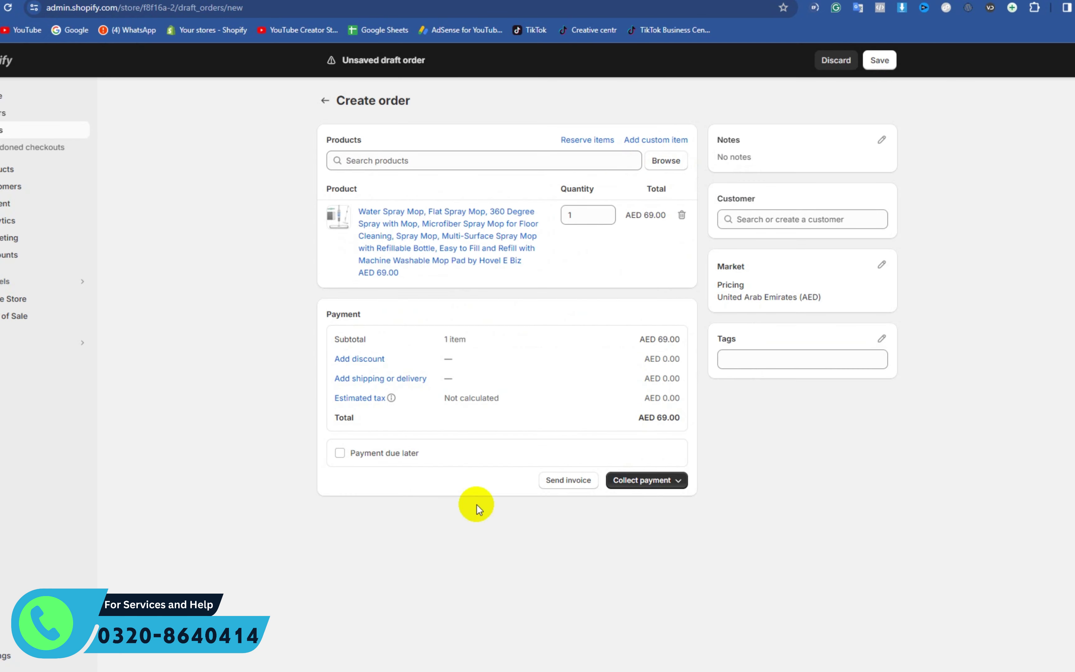
click(393, 446)
click(454, 491)
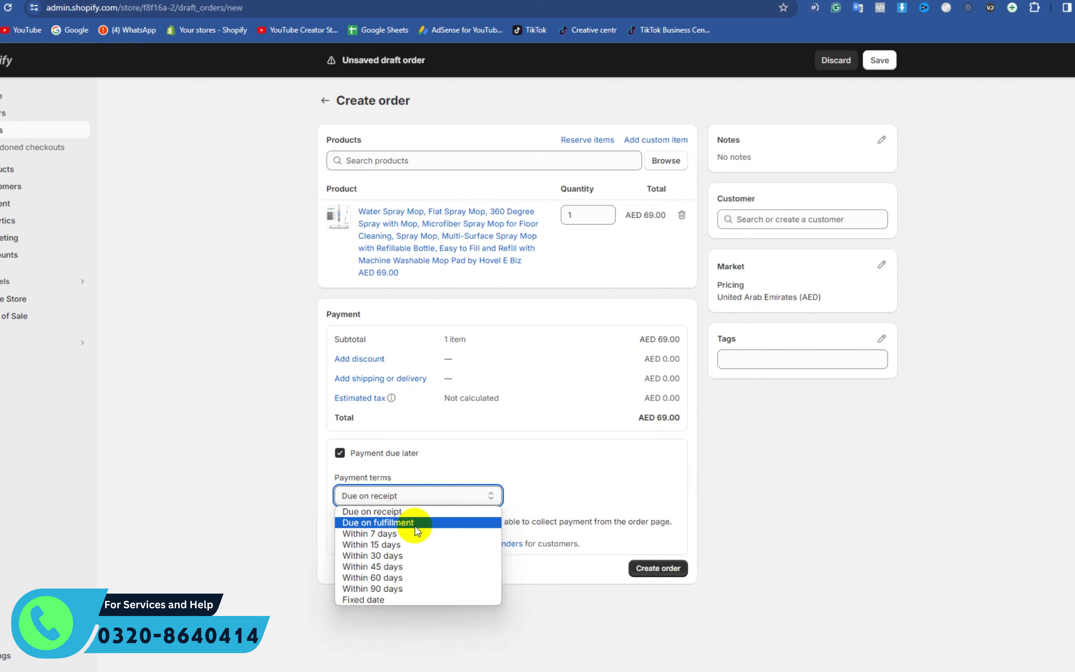
click(416, 524)
Create the spray mop order with Cash on Delivery (COD) as the expected payment method.
click(639, 569)
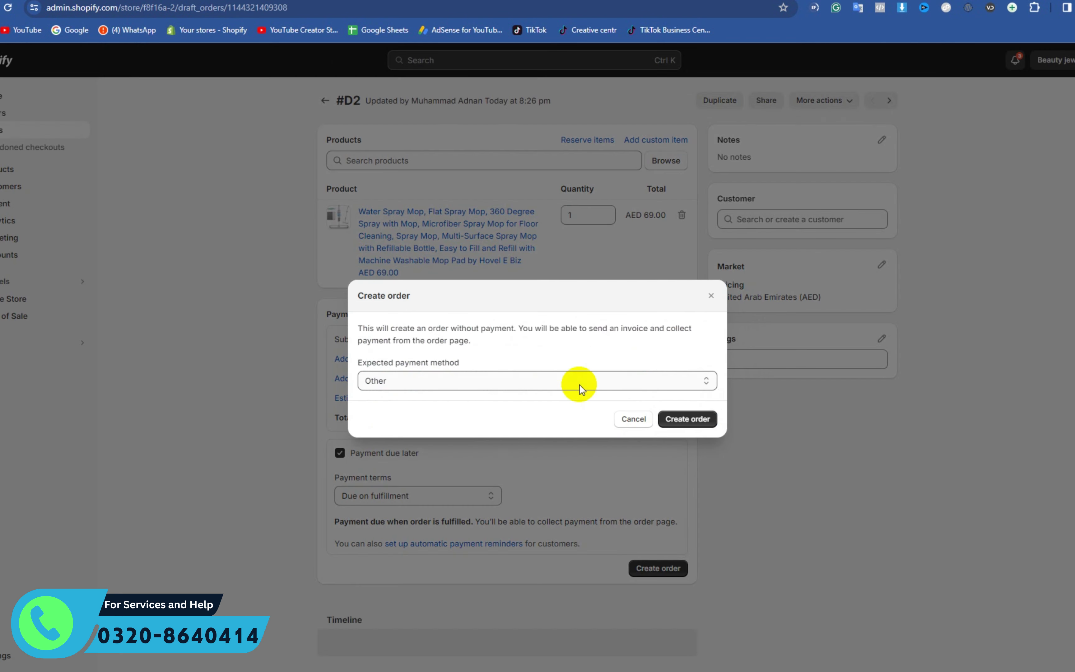
click(580, 385)
click(544, 408)
click(671, 420)
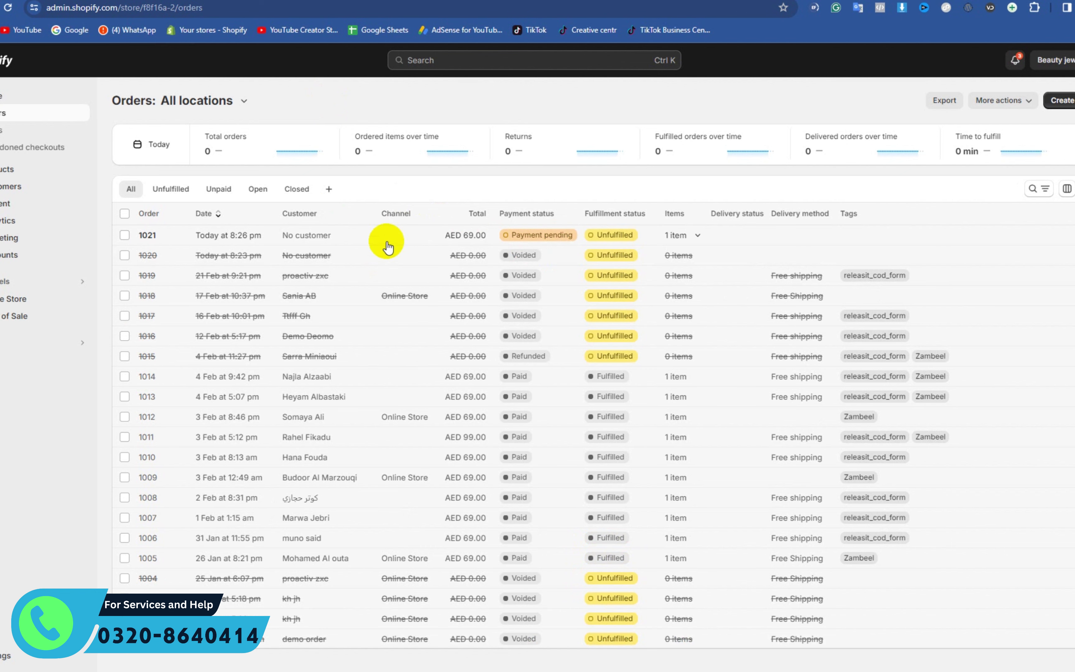
View the new spray mop order and check the shipment statuses of the shipped orders in the Zambeel sales orders.
click(372, 233)
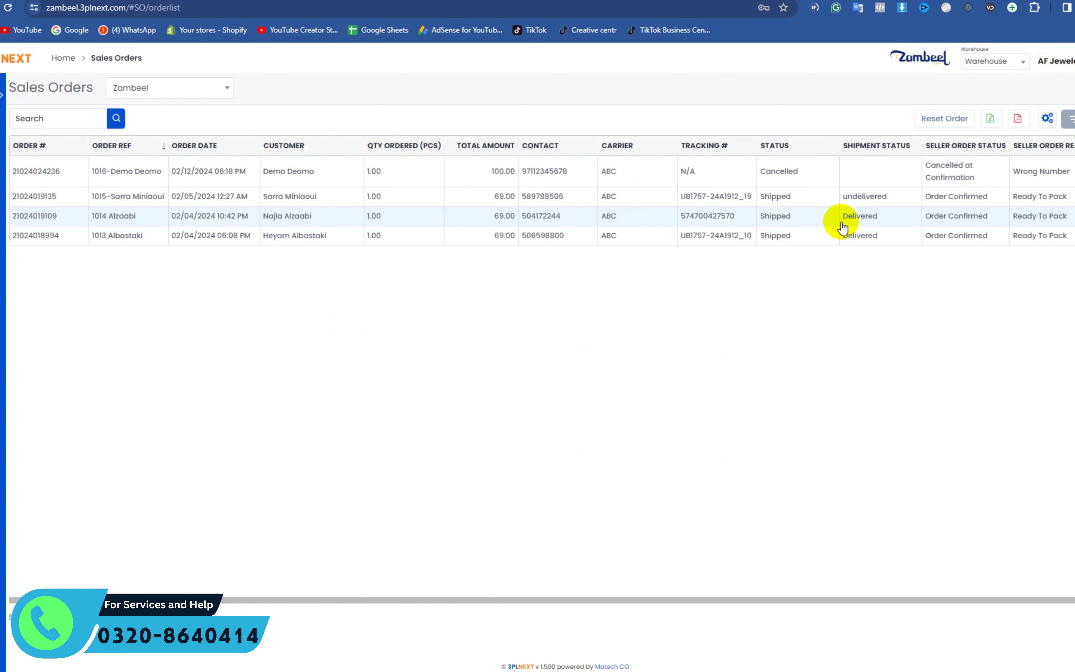
drag(843, 216, 892, 238)
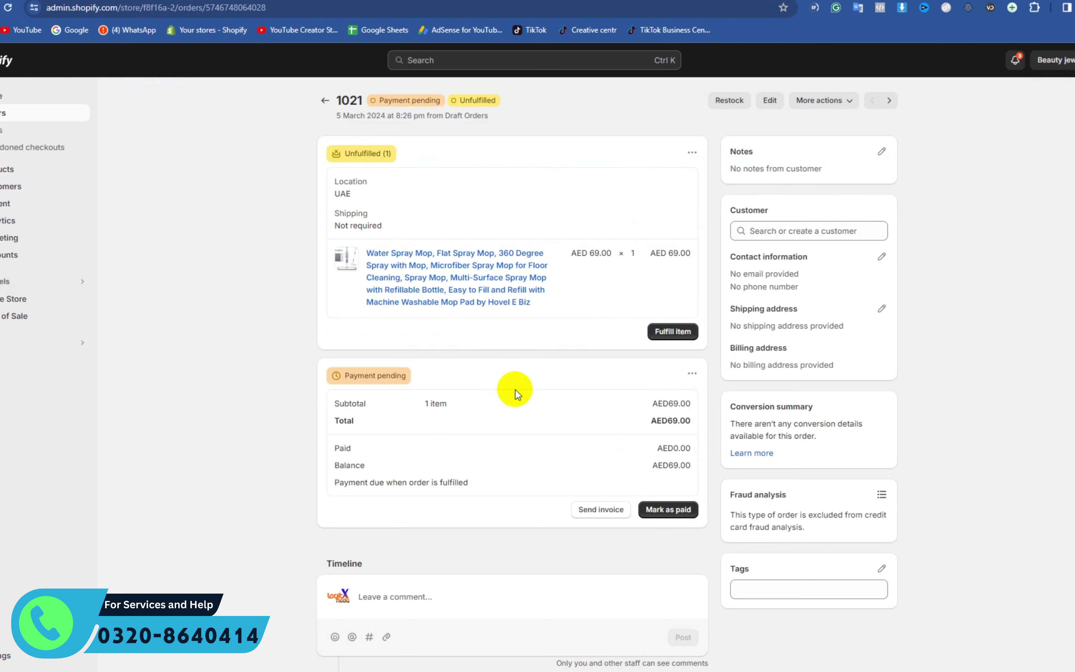
click(319, 102)
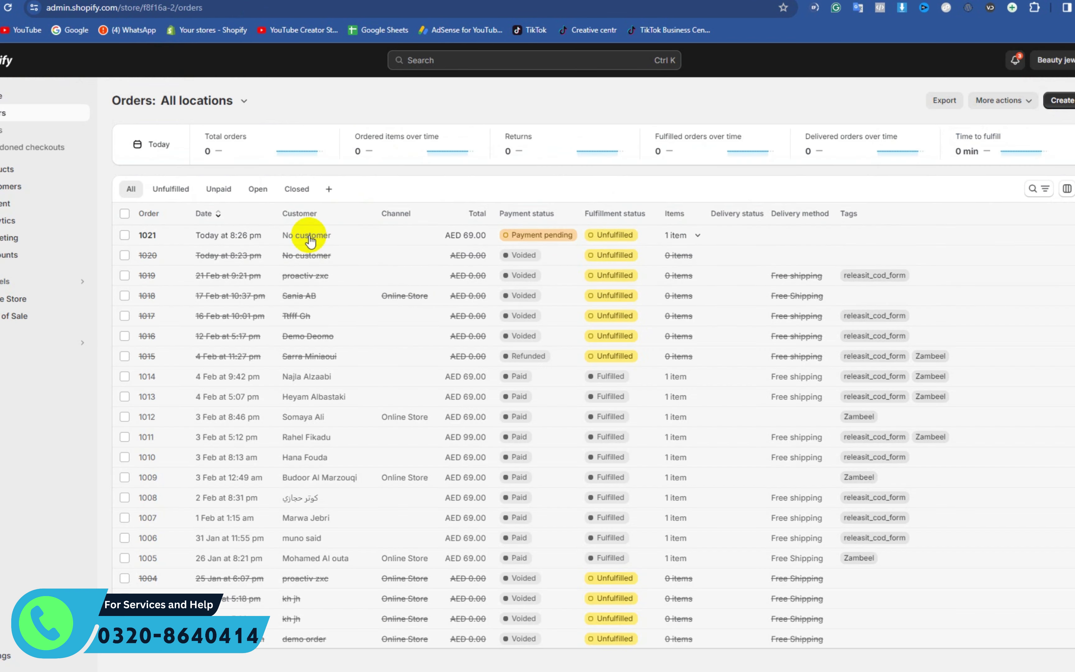
Open the pending spray mop order from the orders list and fulfill its item.
click(467, 235)
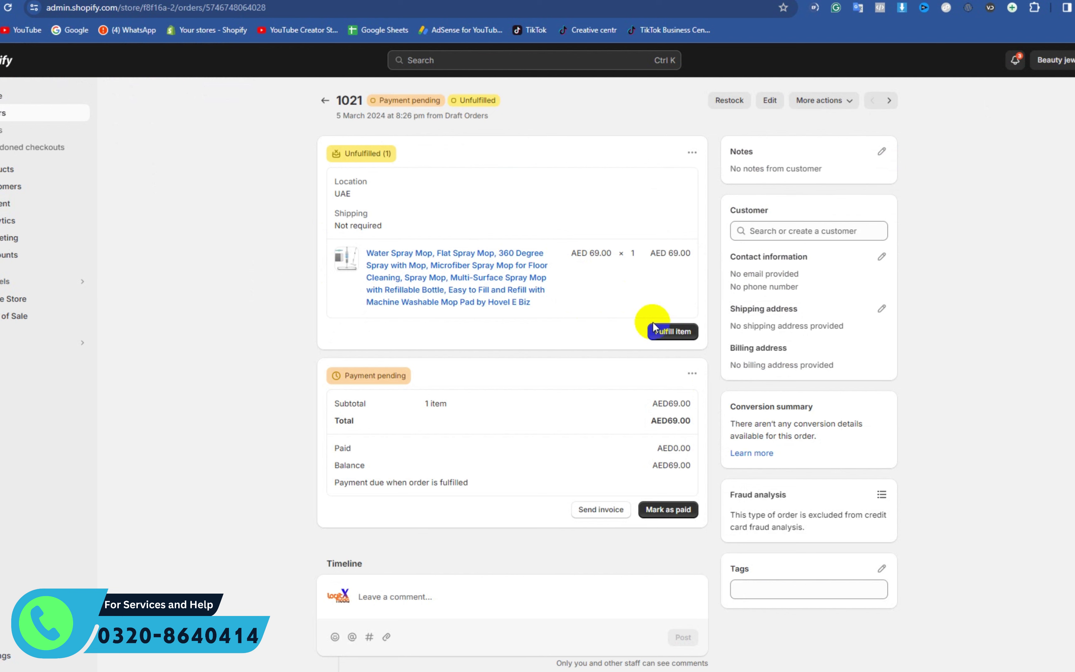
click(670, 329)
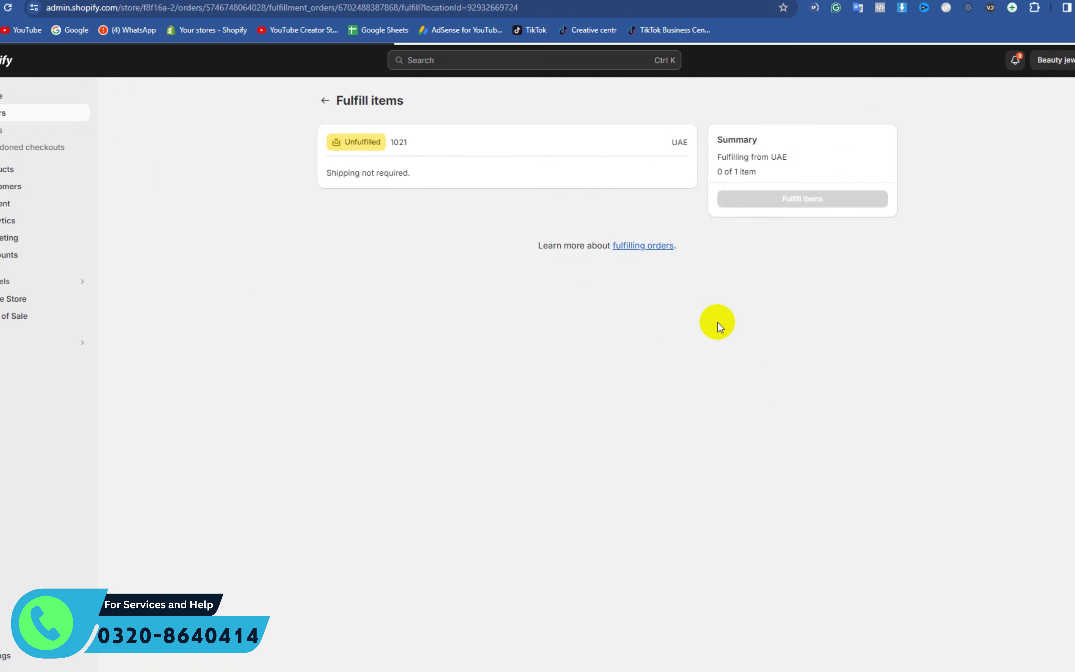
click(805, 201)
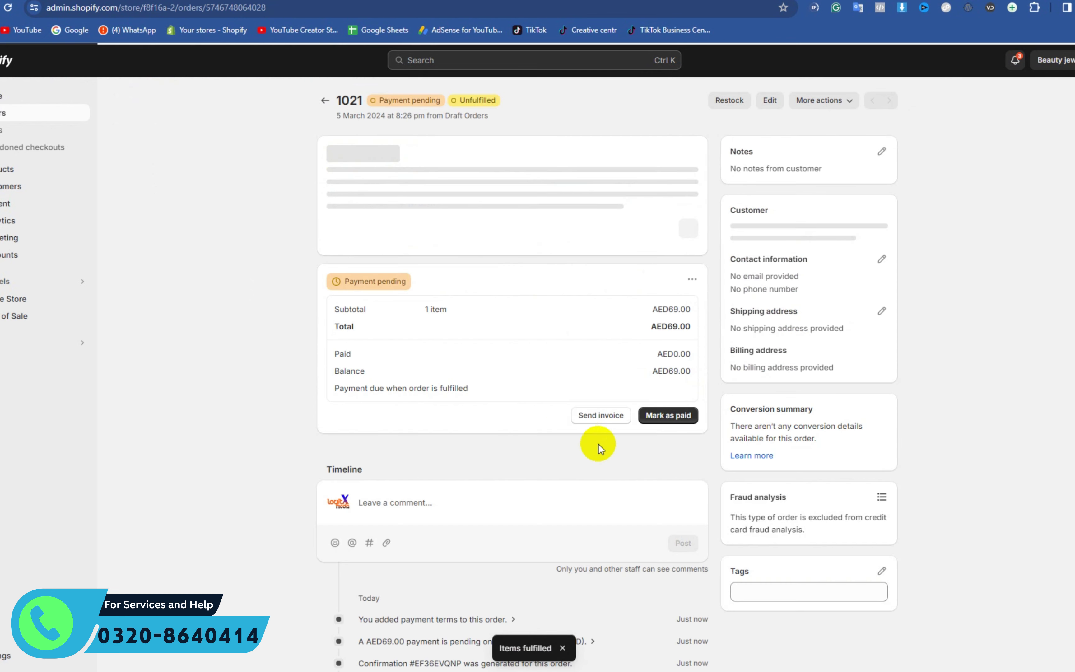
scroll(556, 377, down, 1)
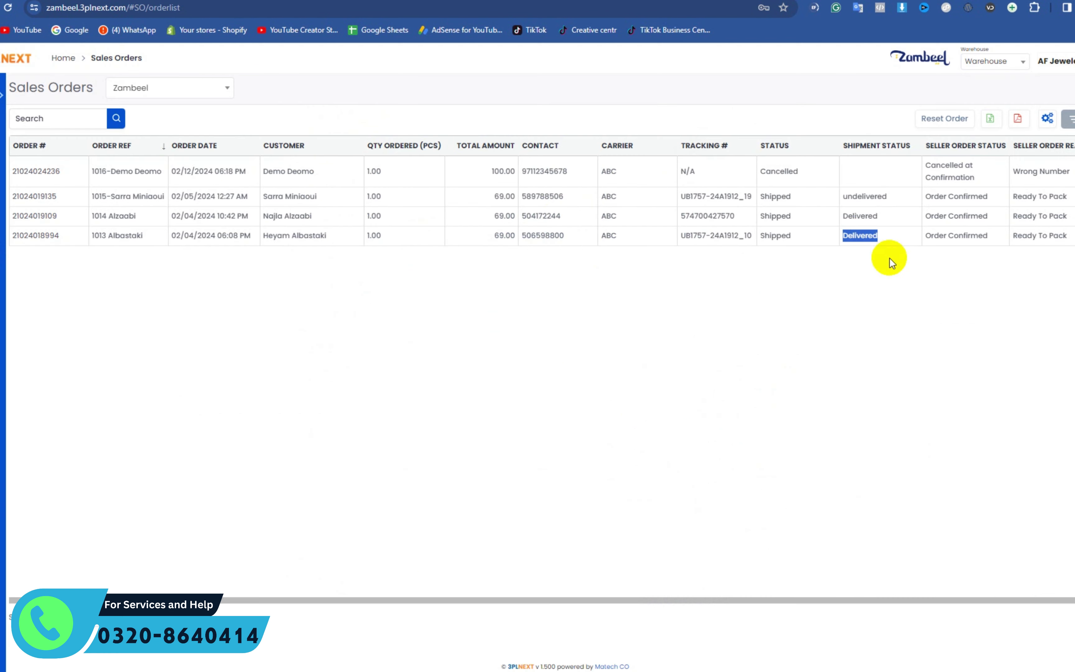
Check order 1013's shipment status in the Zambeel sales orders and mark the fulfilled spray mop order as paid in Shopify.
double_click(860, 236)
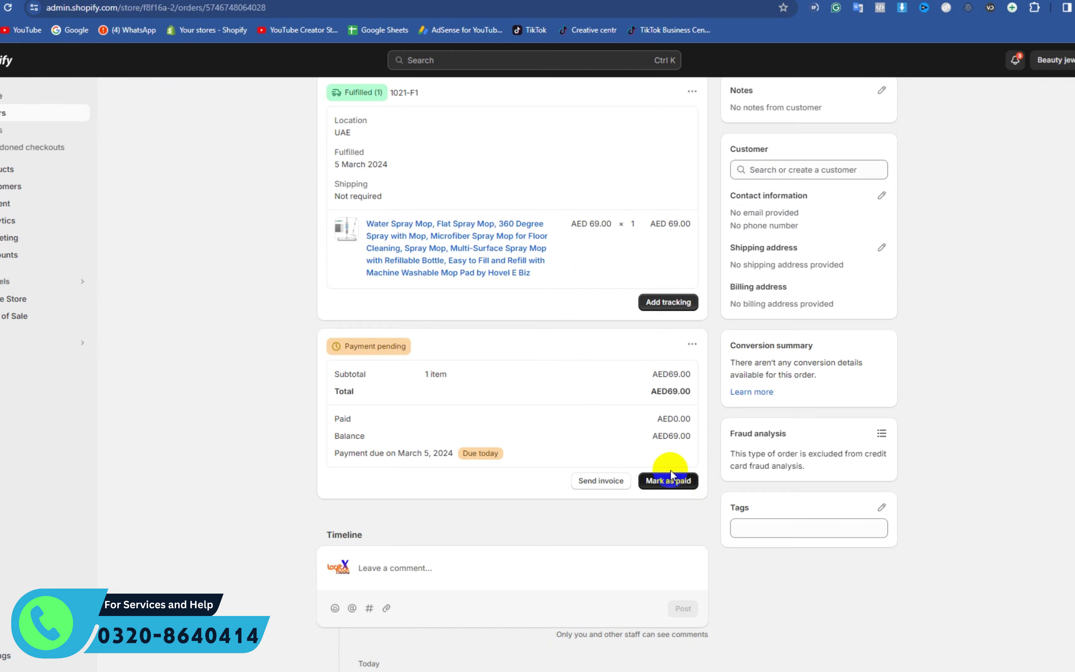
click(670, 478)
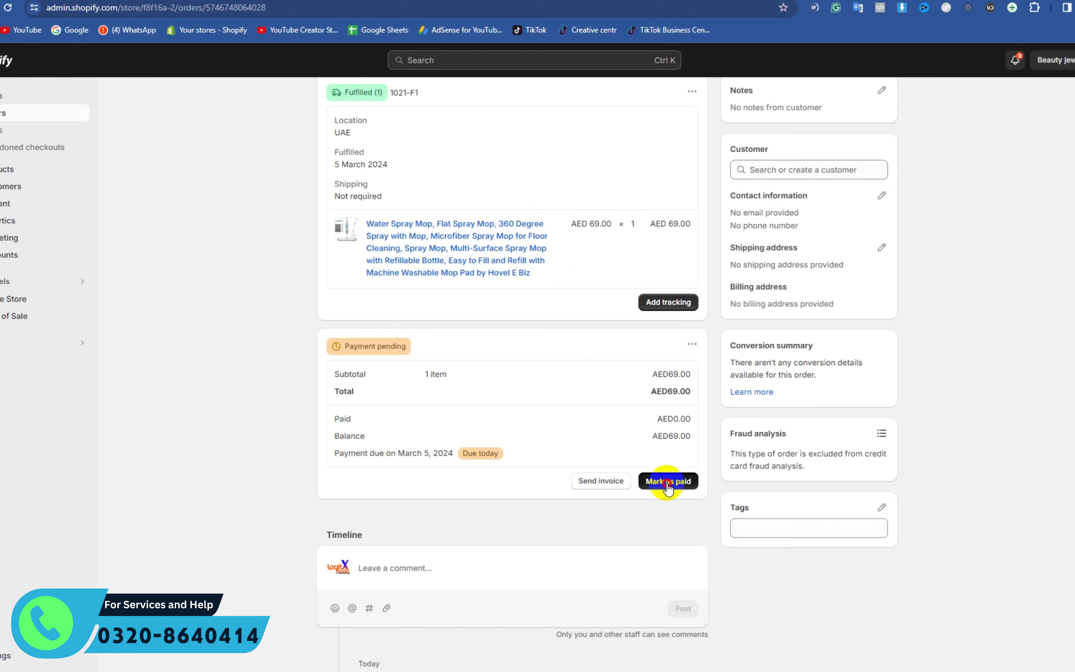
click(684, 408)
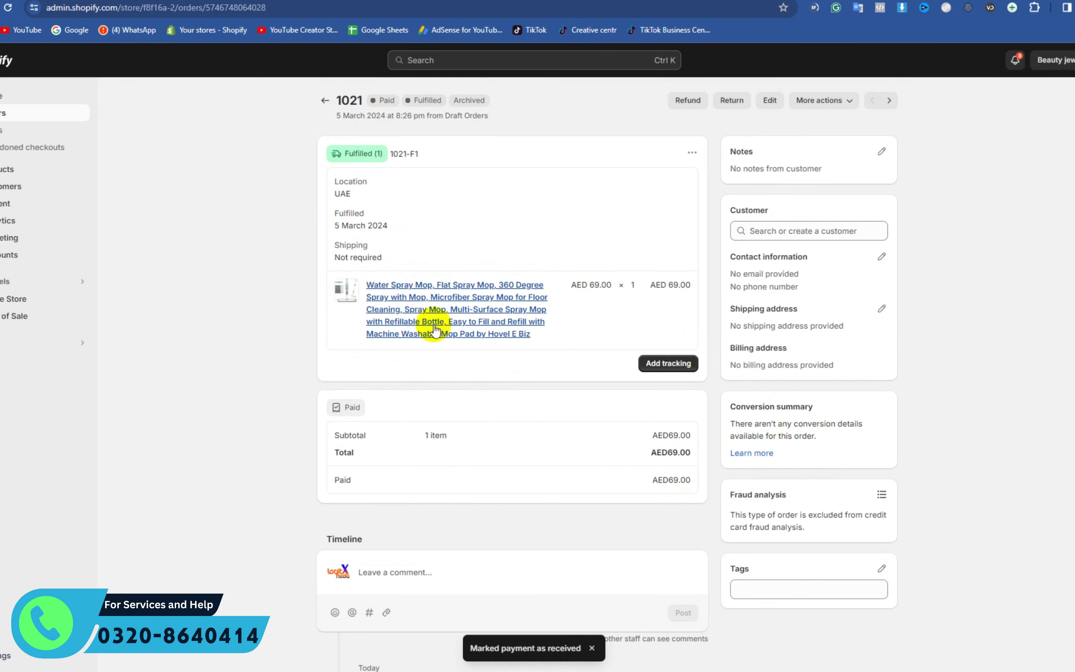
double_click(378, 103)
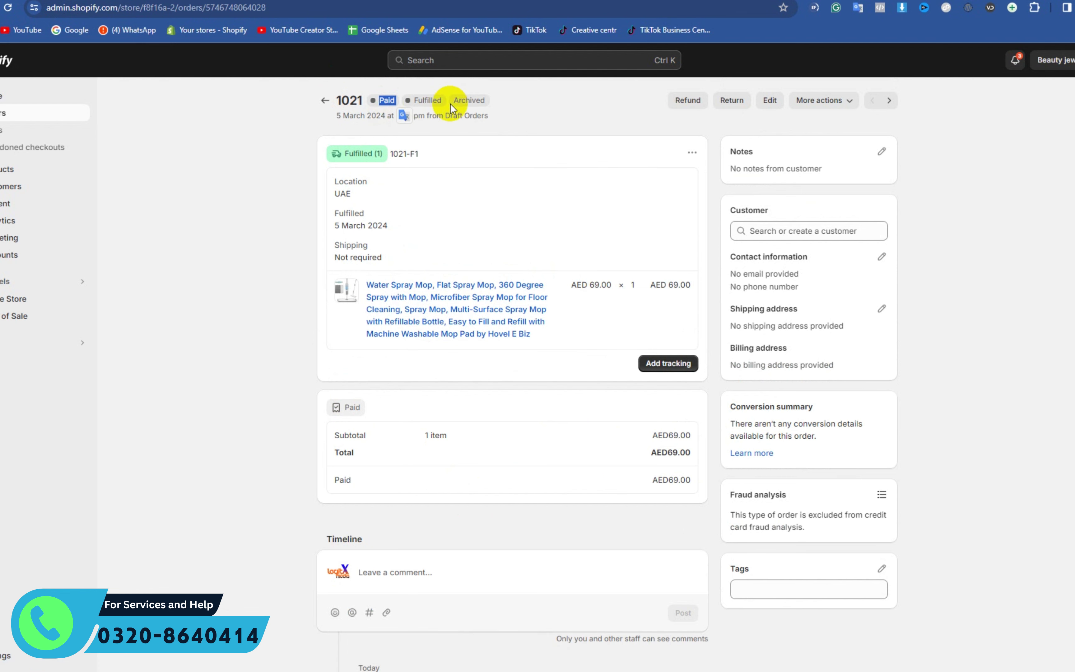
Return to the list of all orders and open the store's home overview.
click(317, 100)
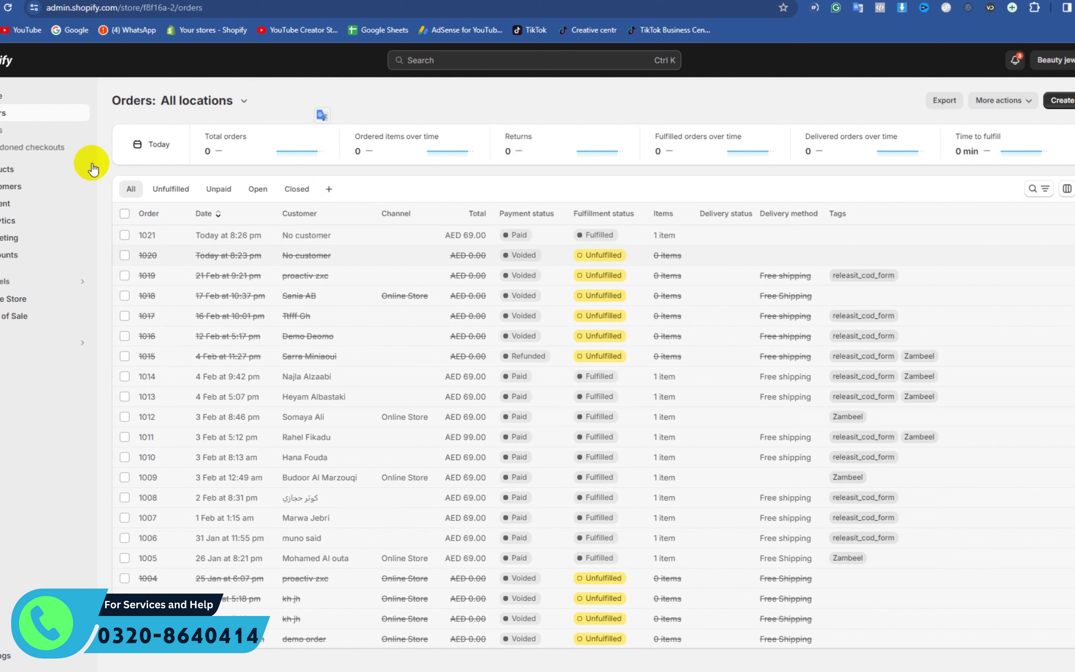
click(12, 96)
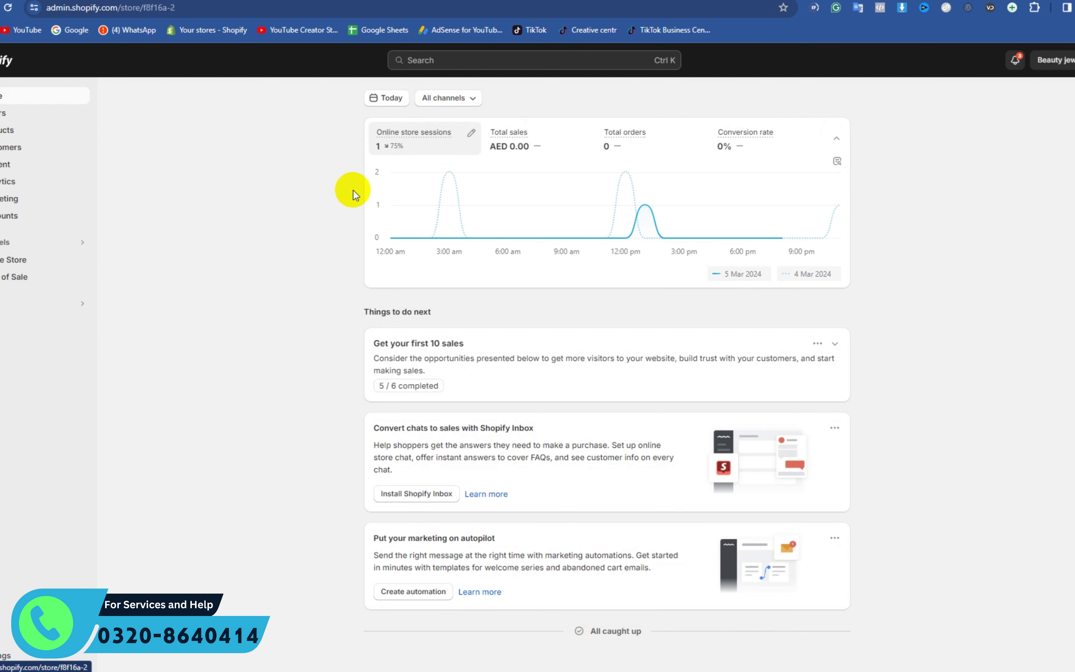